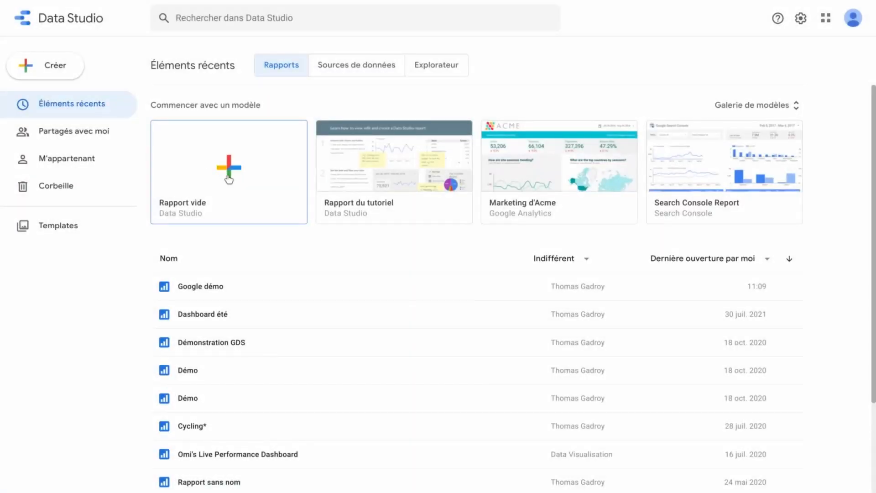
Step: Create a blank report fed by Google Analytics, using Demo Account, UA - Google Merchandise Store, 1 Master View
{"action": "left_click", "coordinate": [229, 179]}
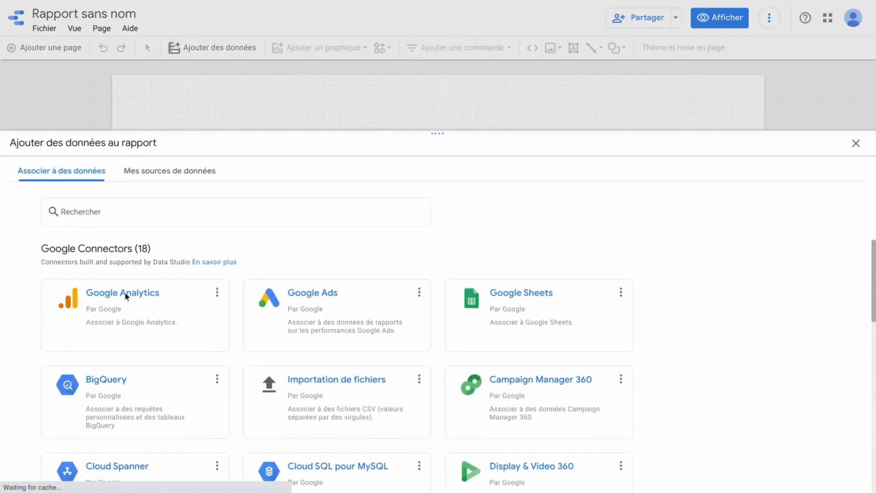
{"action": "left_click", "coordinate": [126, 295]}
{"action": "left_click", "coordinate": [125, 289]}
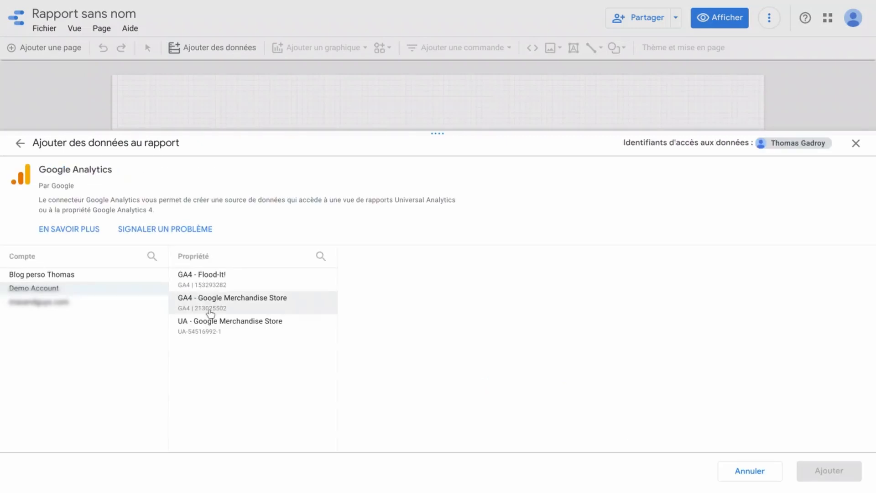
{"action": "left_click", "coordinate": [231, 325]}
{"action": "left_click", "coordinate": [386, 279]}
{"action": "left_click", "coordinate": [824, 471]}
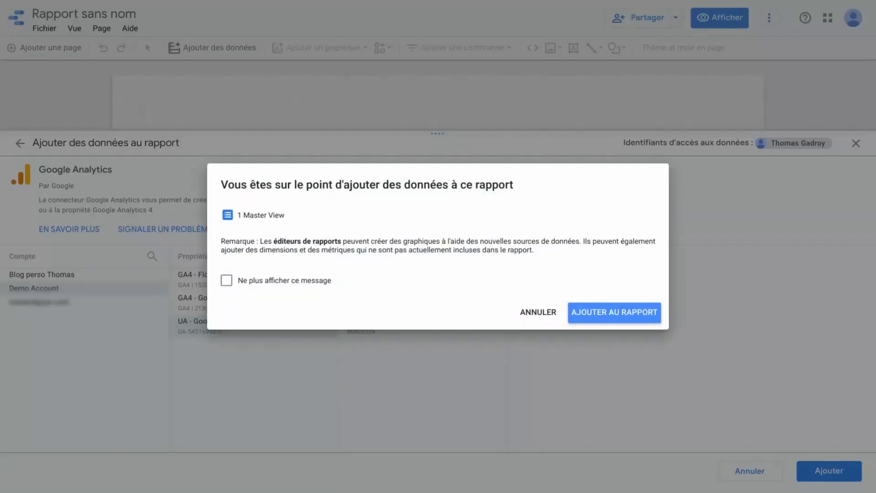
{"action": "left_click", "coordinate": [609, 312]}
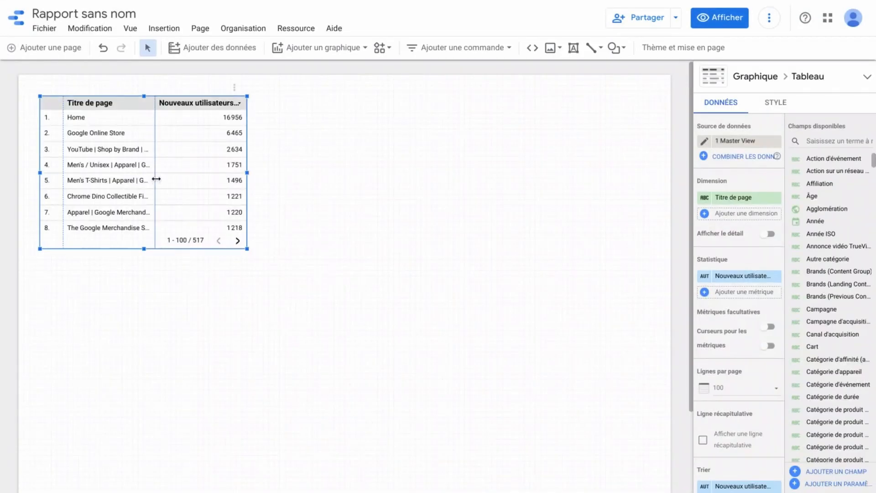
Step: Move the page title table lower on the page and enlarge it so the full page titles fit
{"action": "left_click_drag", "start_coordinate": [155, 226], "coordinate": [146, 301]}
{"action": "left_click_drag", "start_coordinate": [179, 133], "coordinate": [184, 268]}
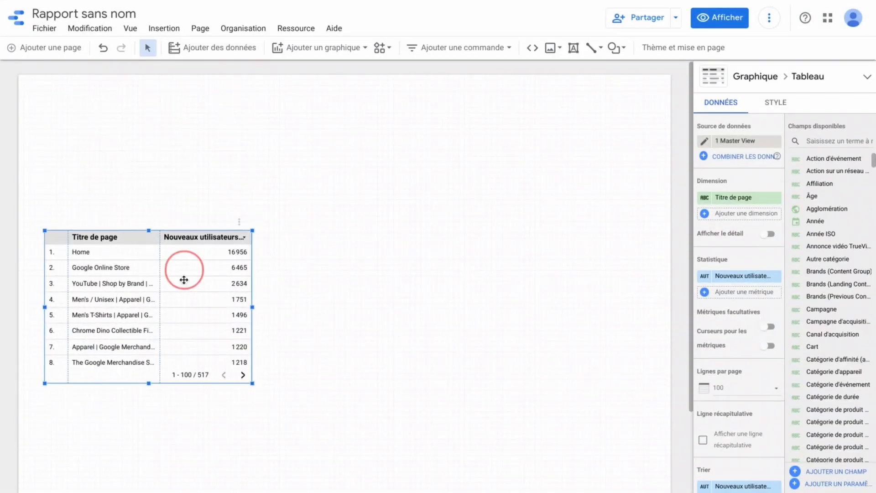
{"action": "left_click_drag", "start_coordinate": [251, 383], "coordinate": [330, 403]}
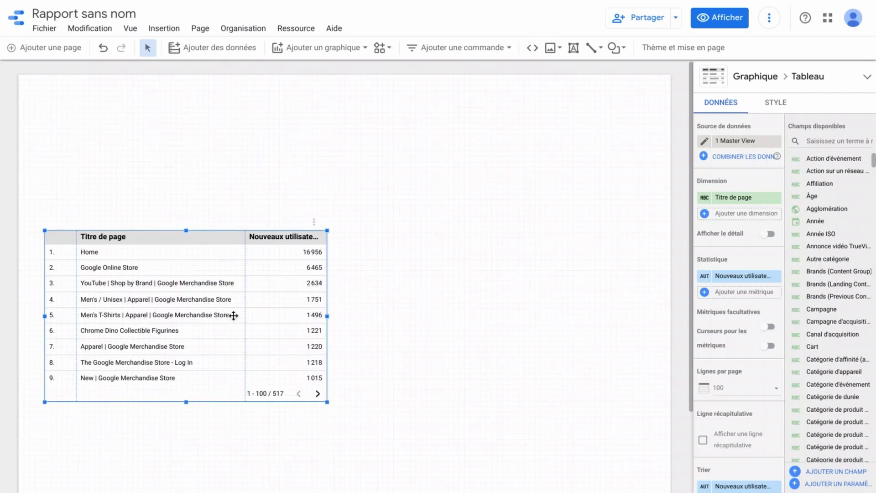
{"action": "left_click", "coordinate": [303, 143]}
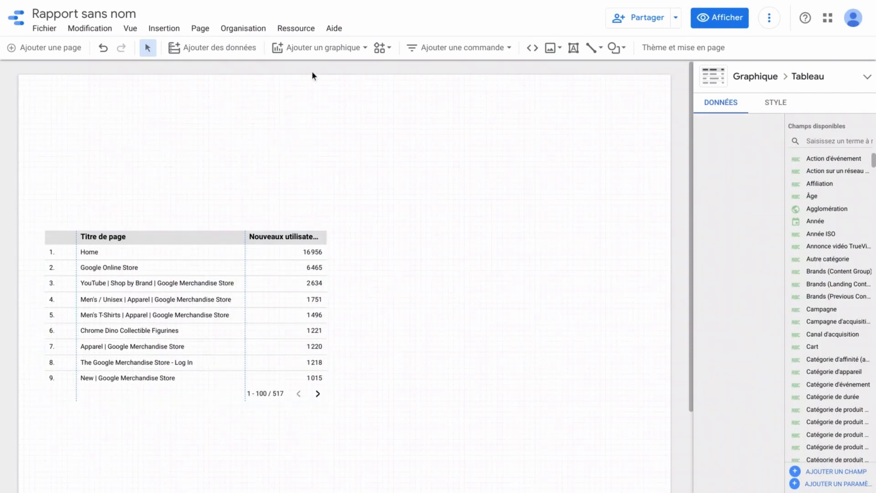
Step: Add a scorecard above the page title table
{"action": "left_click", "coordinate": [315, 49]}
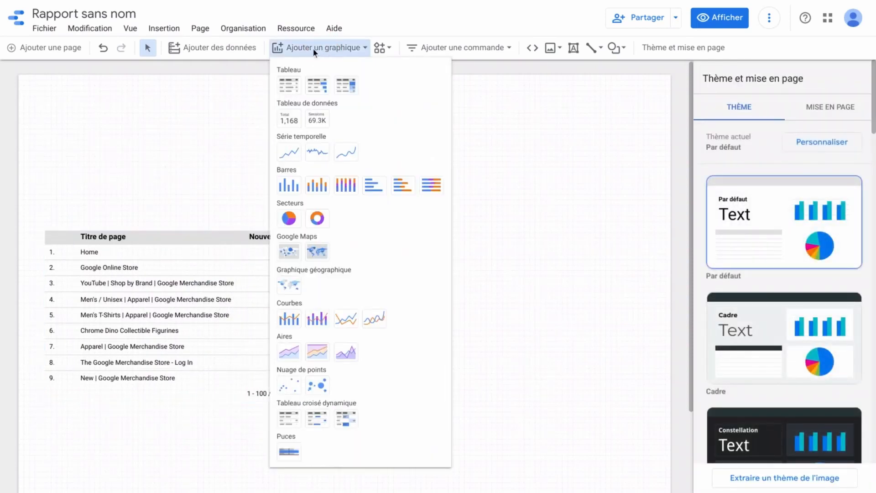
{"action": "left_click", "coordinate": [286, 122]}
{"action": "left_click", "coordinate": [159, 146]}
{"action": "left_click_drag", "start_coordinate": [160, 146], "coordinate": [149, 147]}
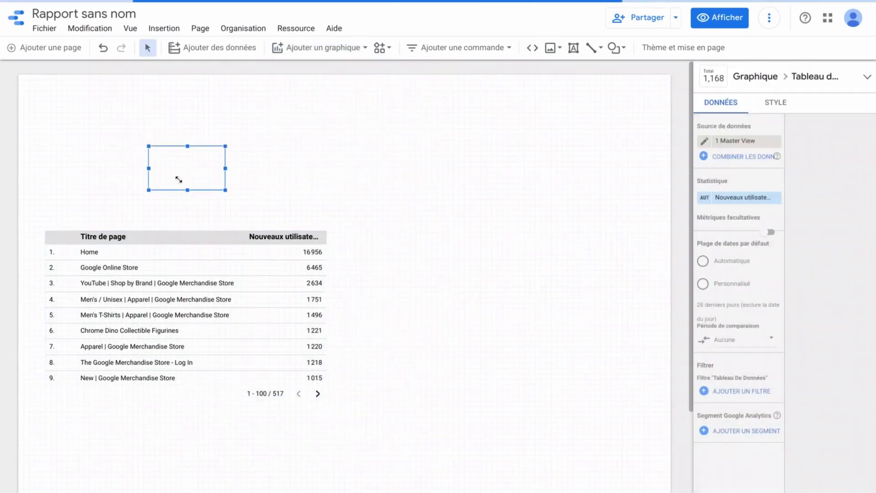
Step: Change the scorecard's metric to Sessions
{"action": "left_click", "coordinate": [743, 198]}
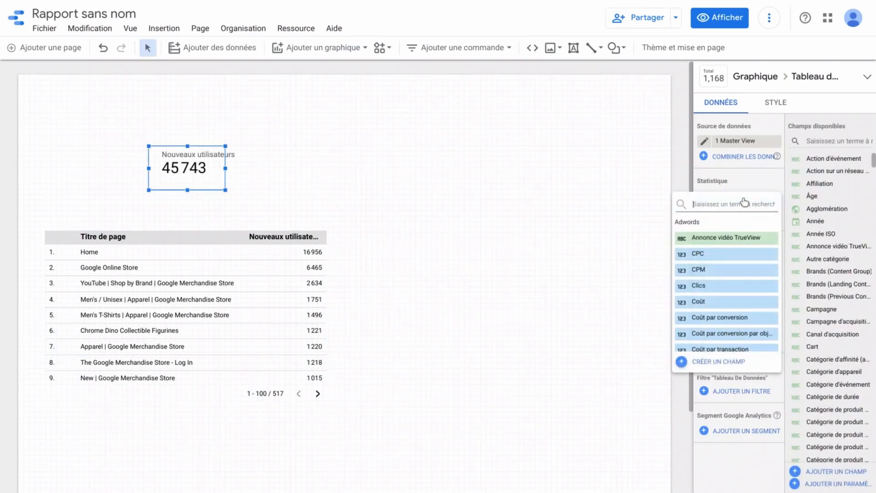
{"action": "type", "text": "Sessions"}
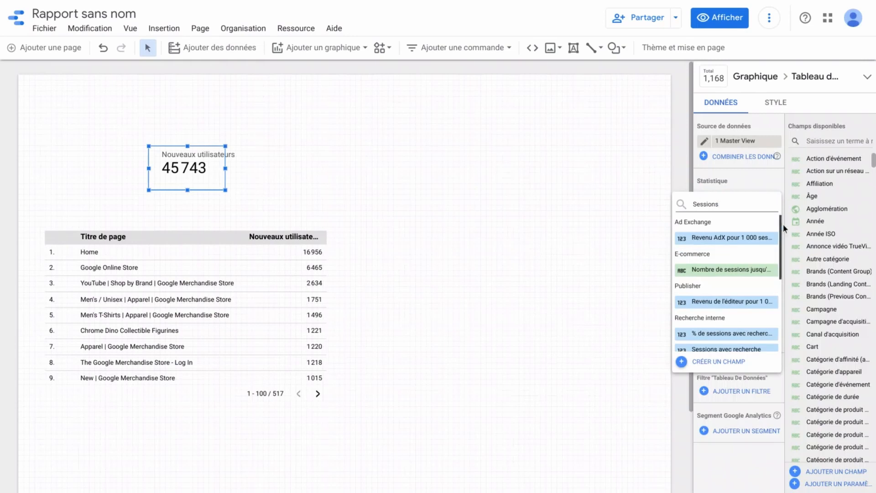
{"action": "scroll", "coordinate": [739, 292], "scroll_direction": "down", "scroll_amount": 3}
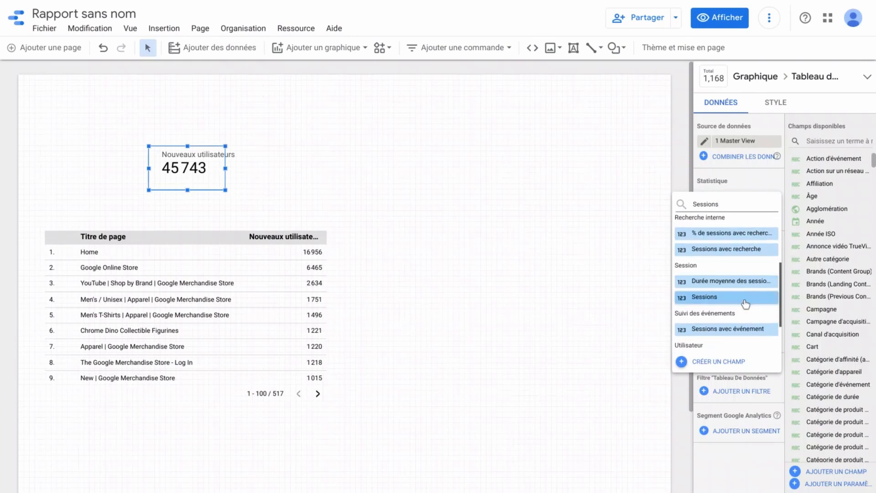
{"action": "left_click", "coordinate": [745, 304]}
{"action": "left_click", "coordinate": [286, 435]}
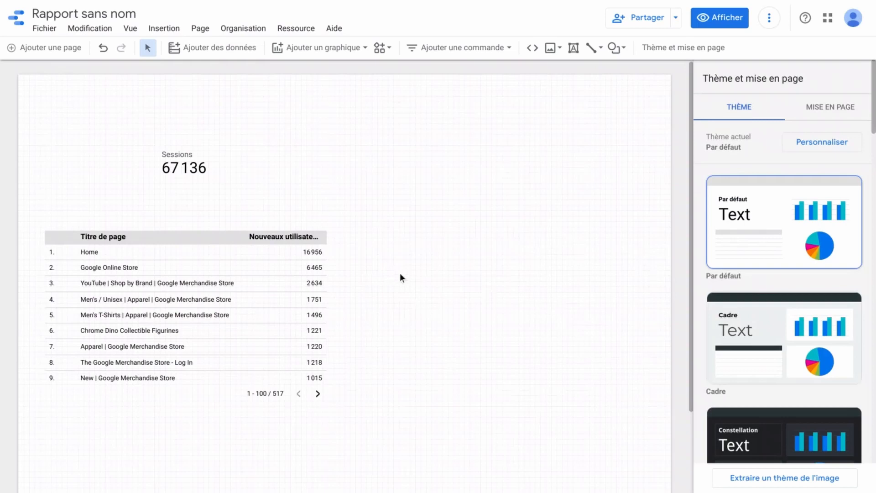
Step: Add the Google Sheets spreadsheet Nombre de clients signés, Feuille 1, to the report as a data source
{"action": "left_click", "coordinate": [233, 47]}
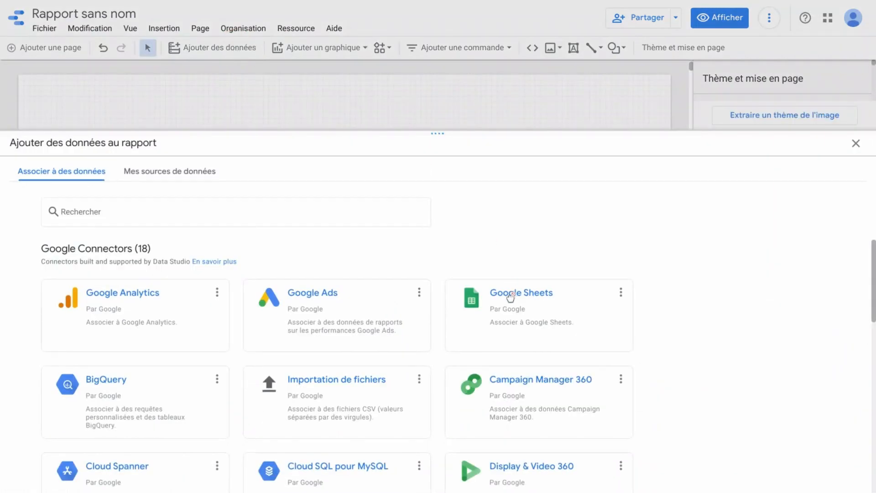
{"action": "left_click", "coordinate": [510, 296]}
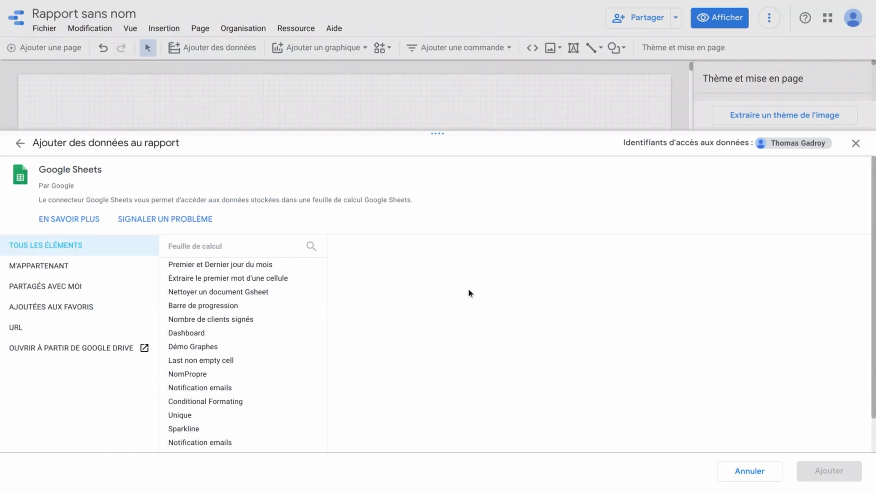
{"action": "left_click", "coordinate": [279, 322]}
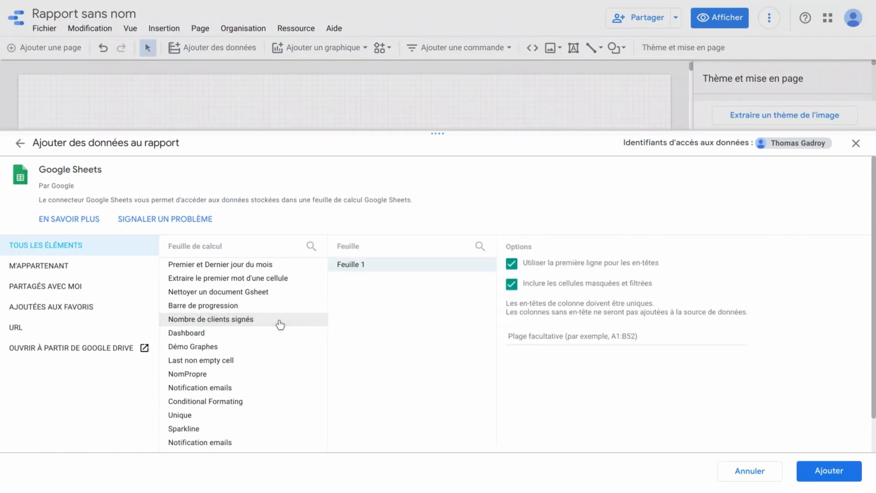
{"action": "left_click", "coordinate": [842, 470]}
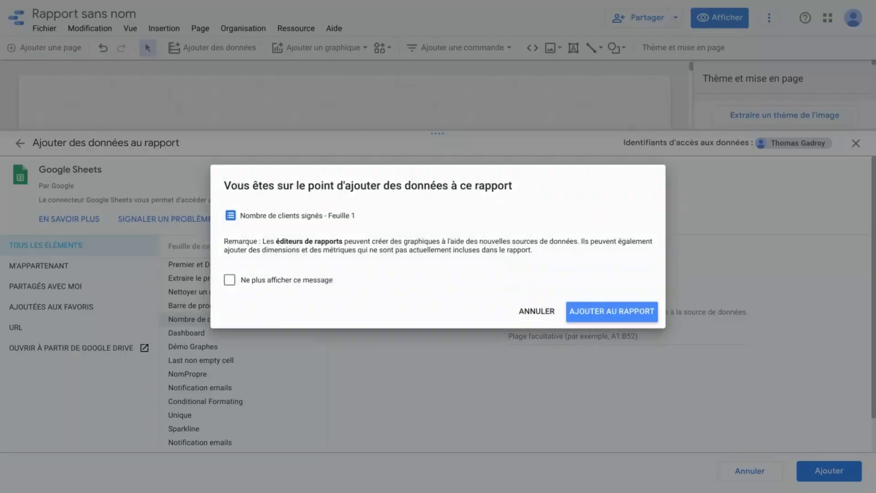
{"action": "left_click", "coordinate": [597, 304]}
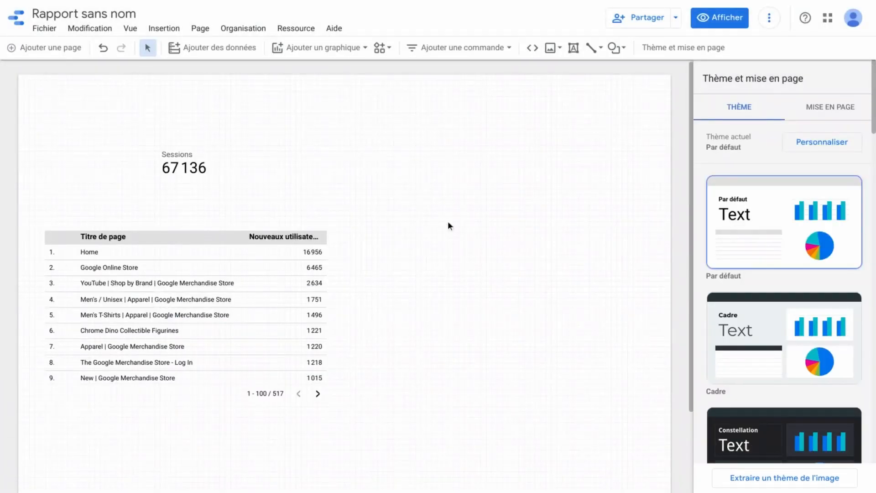
Step: Add a time series chart beside the table and set its metric to Nouveaux clients signés
{"action": "left_click", "coordinate": [323, 47]}
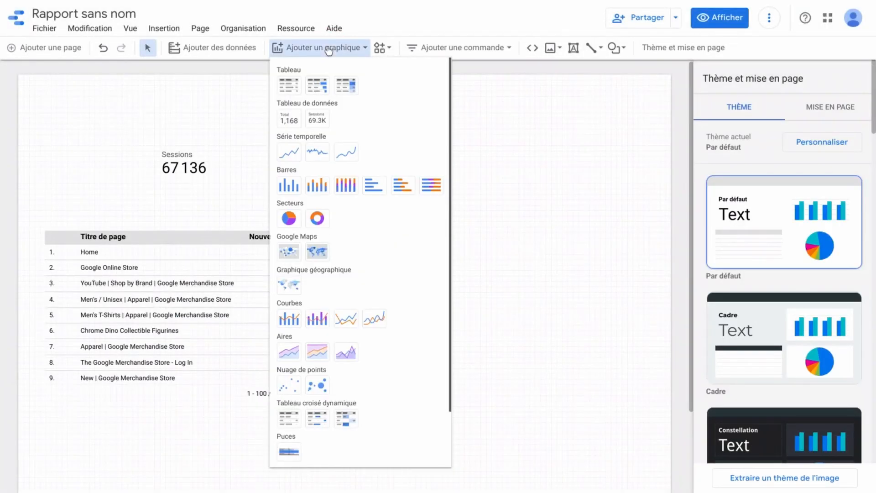
{"action": "left_click", "coordinate": [289, 152]}
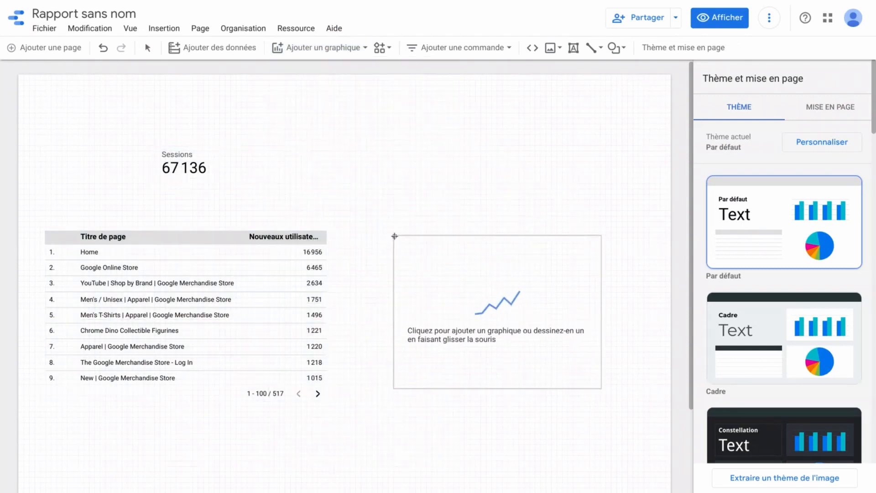
{"action": "left_click", "coordinate": [400, 231]}
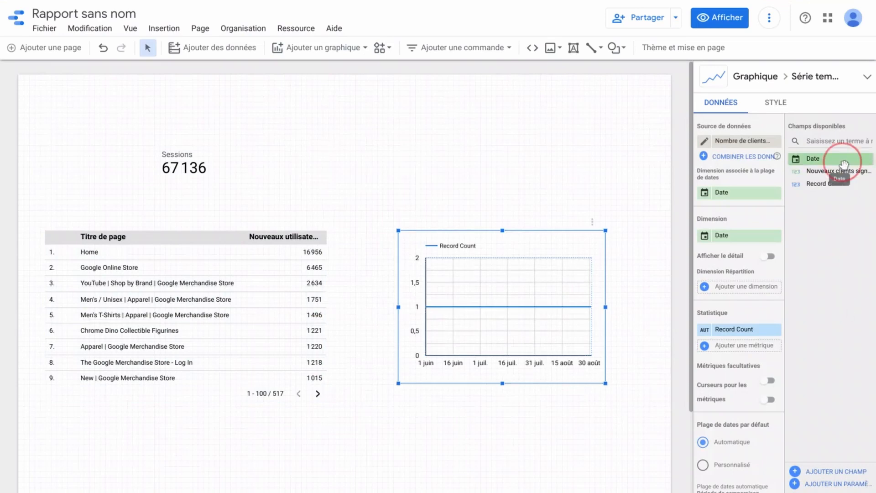
{"action": "left_click_drag", "start_coordinate": [839, 171], "coordinate": [741, 329]}
Step: Enlarge the time series chart to fill the space between the table and the page's edge
{"action": "left_click_drag", "start_coordinate": [398, 383], "coordinate": [344, 397]}
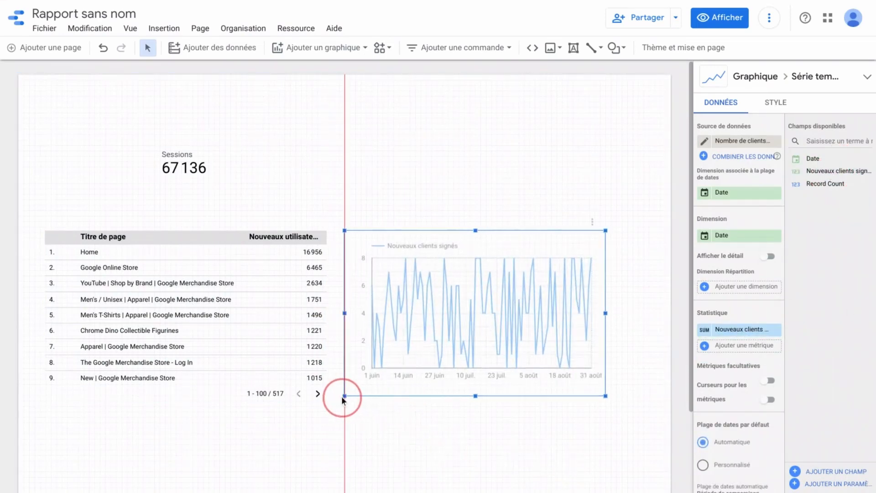
{"action": "left_click_drag", "start_coordinate": [606, 397], "coordinate": [651, 404]}
{"action": "left_click", "coordinate": [512, 449]}
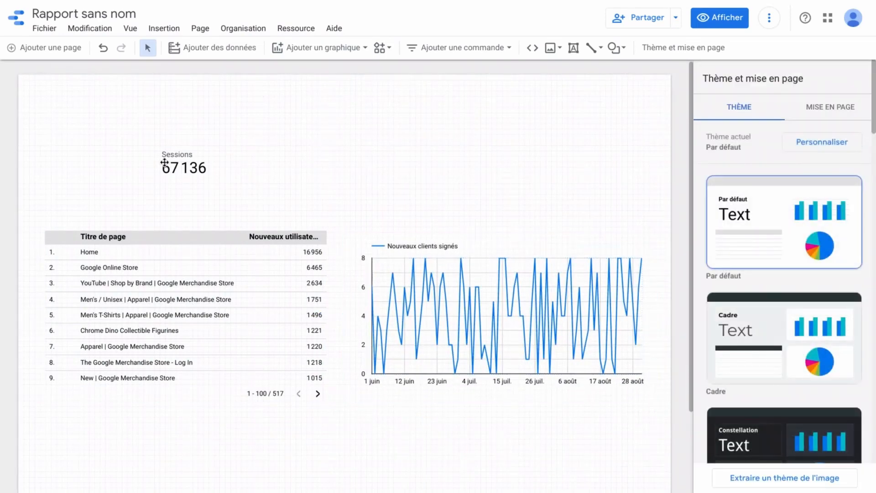
Step: Add a scorecard for Nouveaux clients signés above the time series chart
{"action": "left_click", "coordinate": [331, 48]}
{"action": "left_click", "coordinate": [291, 117]}
{"action": "left_click", "coordinate": [479, 147]}
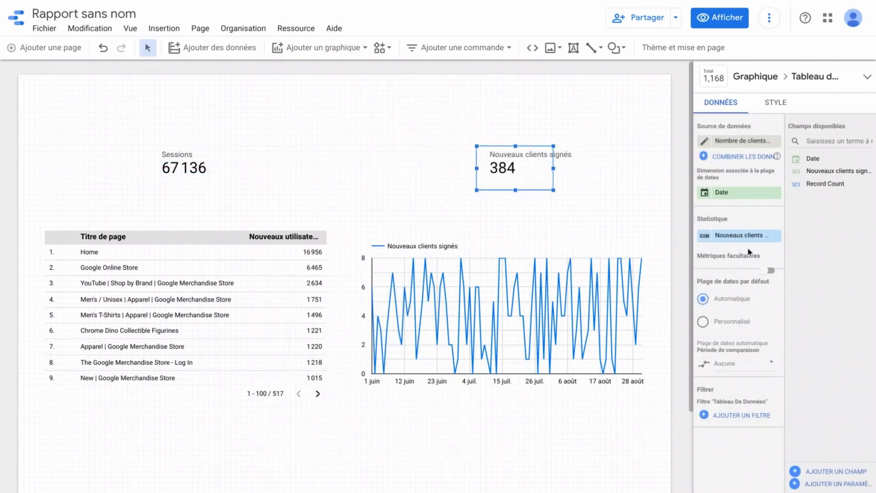
Step: Add a date range control above and between the two scorecards
{"action": "left_click", "coordinate": [468, 48]}
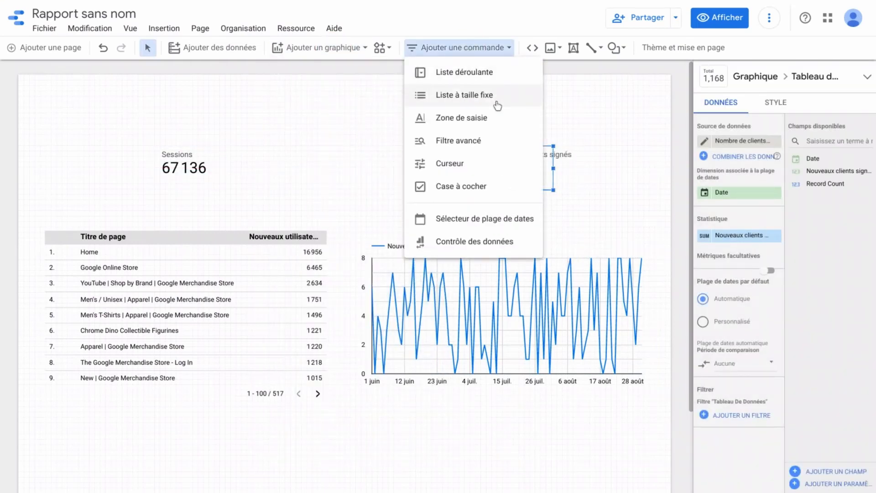
{"action": "left_click", "coordinate": [475, 223]}
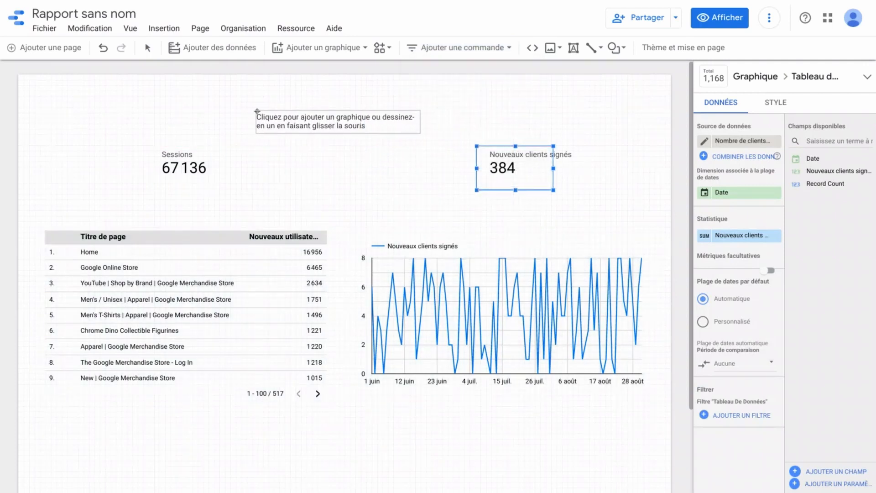
{"action": "left_click", "coordinate": [264, 115]}
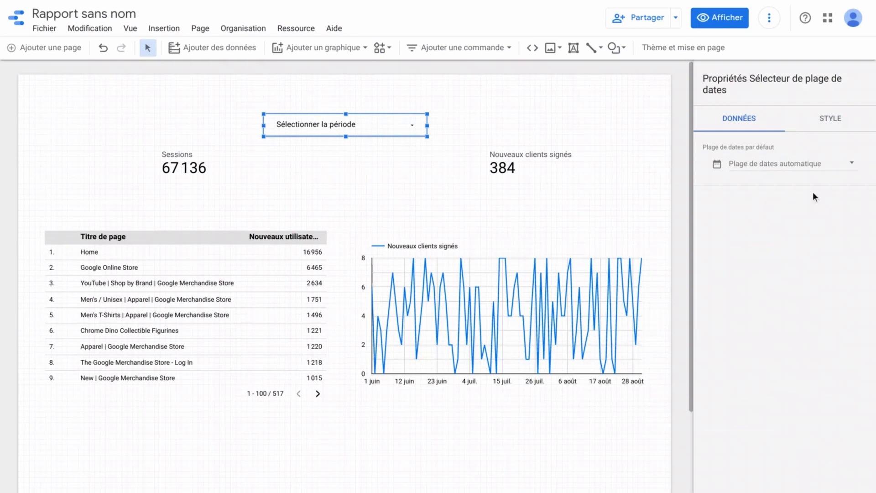
Step: Set the date range control's default period to the last 7 days (7 derniers jours)
{"action": "left_click", "coordinate": [799, 171]}
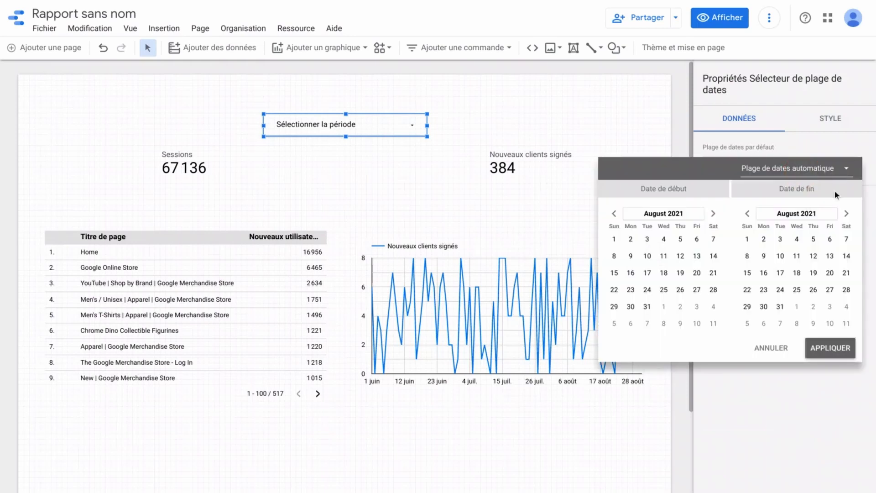
{"action": "left_click", "coordinate": [846, 168]}
{"action": "scroll", "coordinate": [757, 119], "scroll_direction": "up", "scroll_amount": 5}
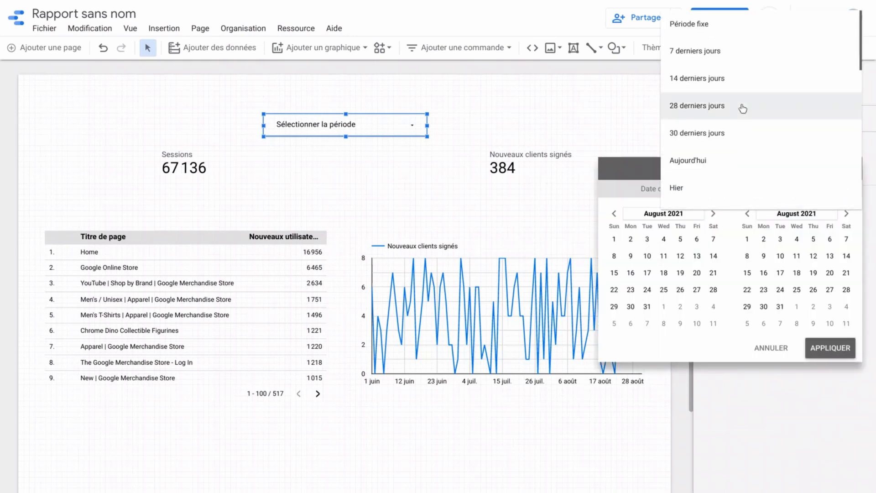
{"action": "left_click", "coordinate": [700, 51]}
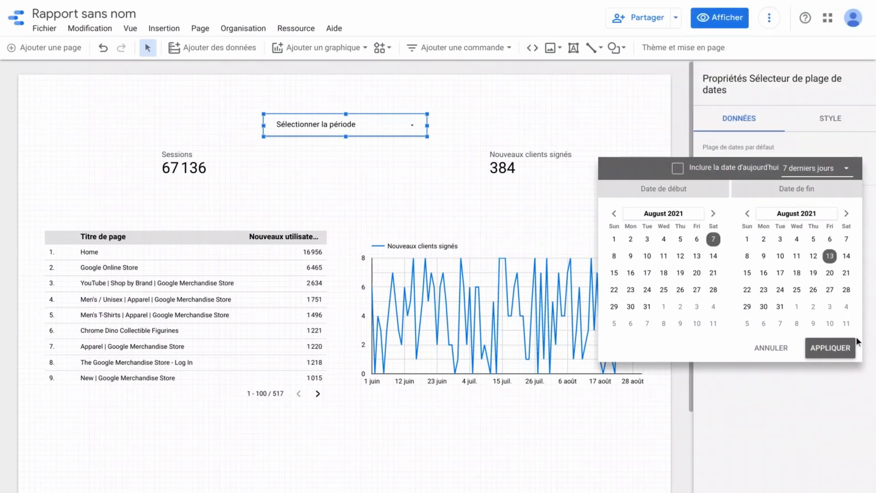
{"action": "left_click", "coordinate": [846, 349]}
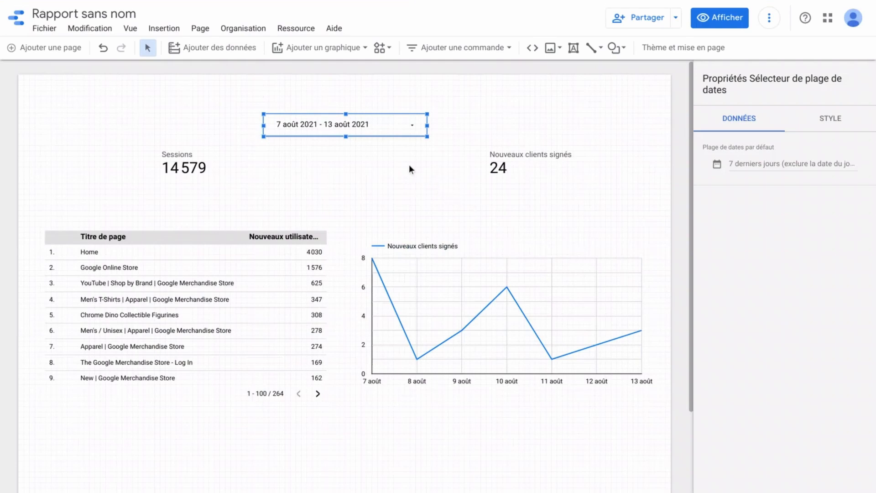
Step: Draw a full-width rectangle across the top of the page as a header banner and fill it with blue
{"action": "left_click", "coordinate": [615, 48]}
{"action": "left_click", "coordinate": [637, 72]}
{"action": "mouse_move", "coordinate": [16, 73]}
{"action": "left_mouse_down"}
{"action": "mouse_move", "coordinate": [689, 108]}
{"action": "mouse_move", "coordinate": [661, 105]}
{"action": "left_mouse_up"}
{"action": "left_click_drag", "start_coordinate": [2, 90], "coordinate": [19, 91]}
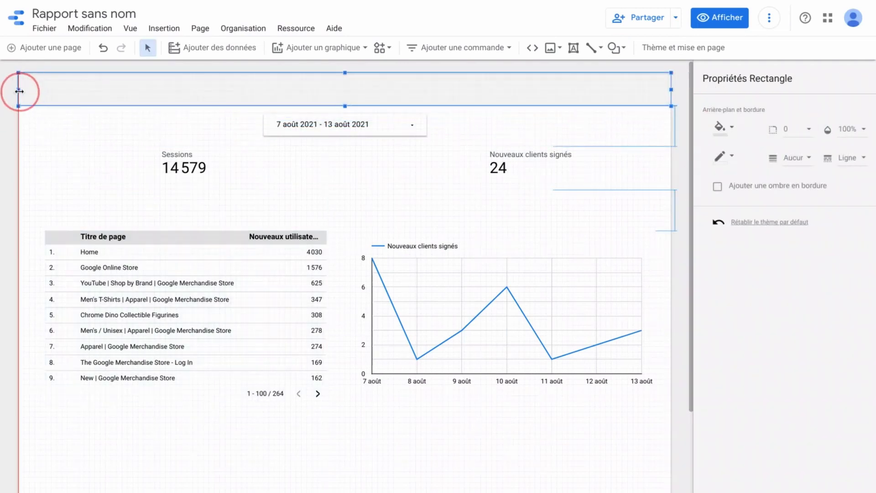
{"action": "left_click", "coordinate": [730, 126]}
{"action": "left_click", "coordinate": [739, 205]}
Step: Add a text box on the blue banner reading "Les chiffres clés"
{"action": "left_click", "coordinate": [574, 47]}
{"action": "left_click_drag", "start_coordinate": [270, 80], "coordinate": [477, 96]}
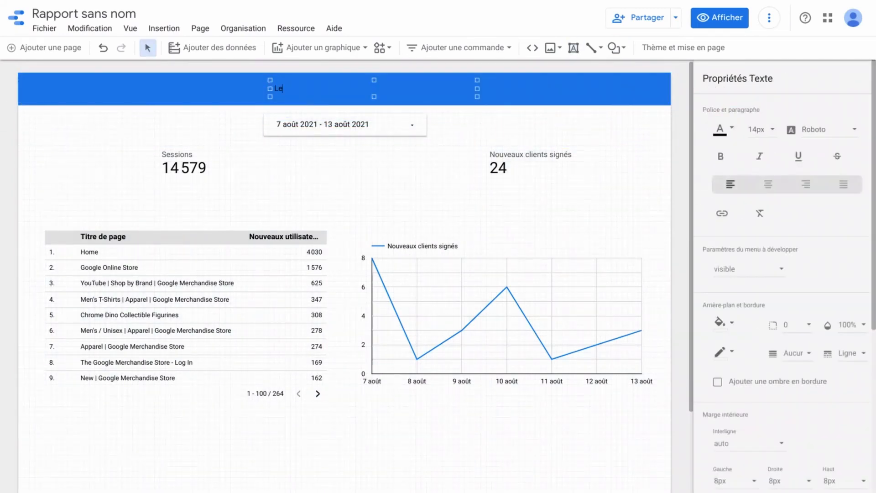
{"action": "type", "text": "Les chiffres clés"}
Step: Format the banner title as centred, bold, 20px white text
{"action": "key", "text": "ctrl+a"}
{"action": "left_click", "coordinate": [768, 184]}
{"action": "left_click", "coordinate": [725, 159]}
{"action": "left_click", "coordinate": [761, 130]}
{"action": "left_click", "coordinate": [757, 194]}
{"action": "left_click", "coordinate": [725, 130]}
{"action": "left_click", "coordinate": [719, 264]}
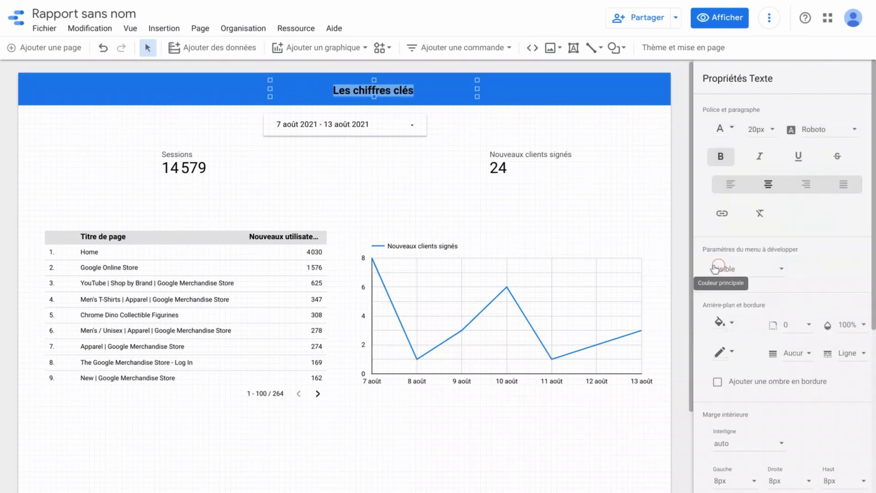
Step: Move both scorecards slightly down and centre the date range control under the banner title
{"action": "left_click_drag", "start_coordinate": [99, 123], "coordinate": [577, 183]}
{"action": "left_click_drag", "start_coordinate": [524, 169], "coordinate": [525, 189]}
{"action": "left_click_drag", "start_coordinate": [388, 144], "coordinate": [417, 129]}
{"action": "left_click", "coordinate": [384, 195]}
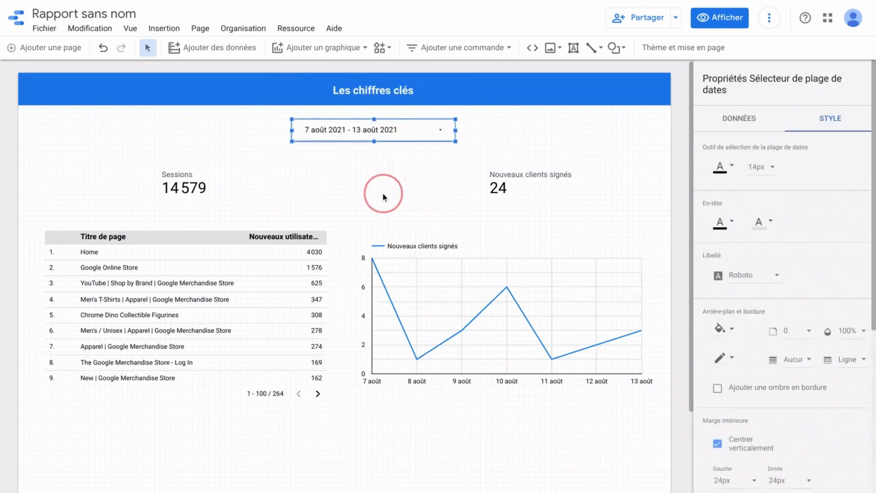
Step: Enable embedding for the report and copy its embed URL (URL d'ingestion) to the clipboard
{"action": "scroll", "coordinate": [383, 219], "scroll_direction": "down", "scroll_amount": 2}
{"action": "scroll", "coordinate": [374, 274], "scroll_direction": "up", "scroll_amount": 2}
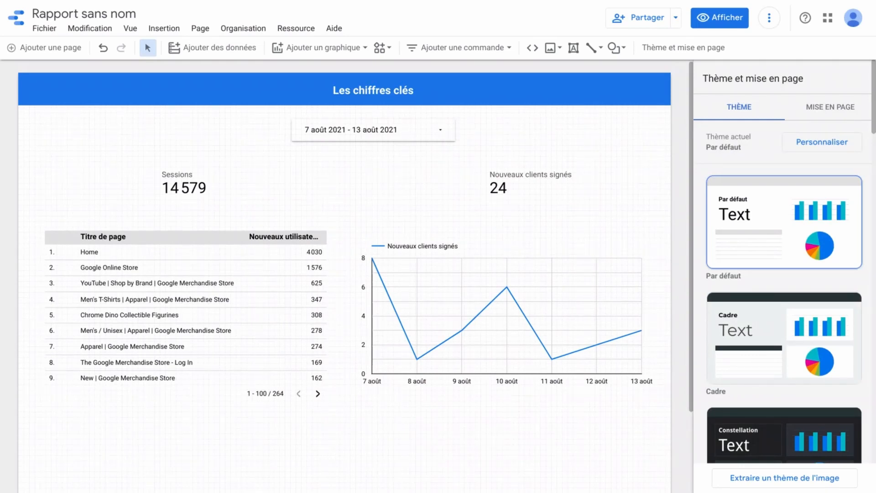
{"action": "left_click", "coordinate": [675, 19]}
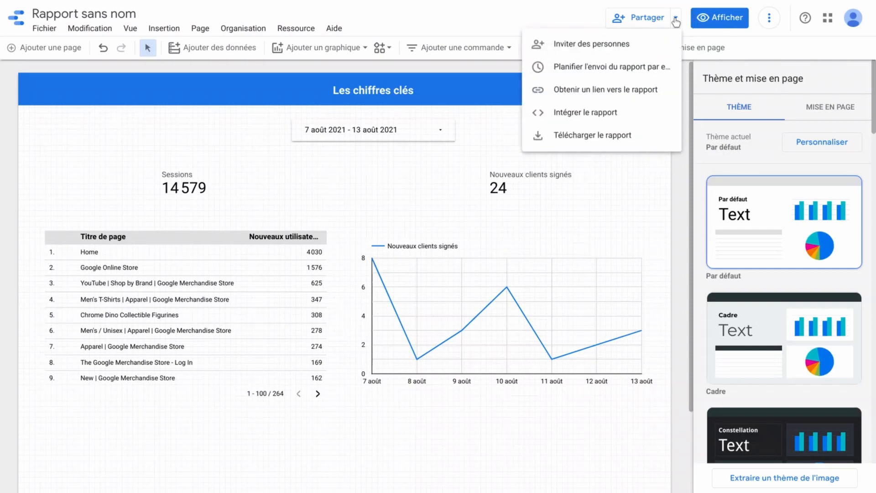
{"action": "left_click", "coordinate": [577, 112]}
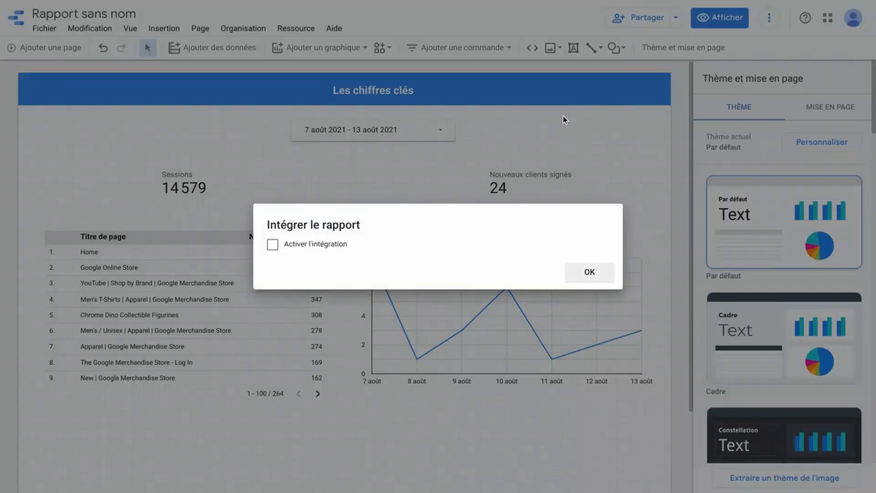
{"action": "left_click", "coordinate": [272, 245]}
{"action": "left_click", "coordinate": [361, 237]}
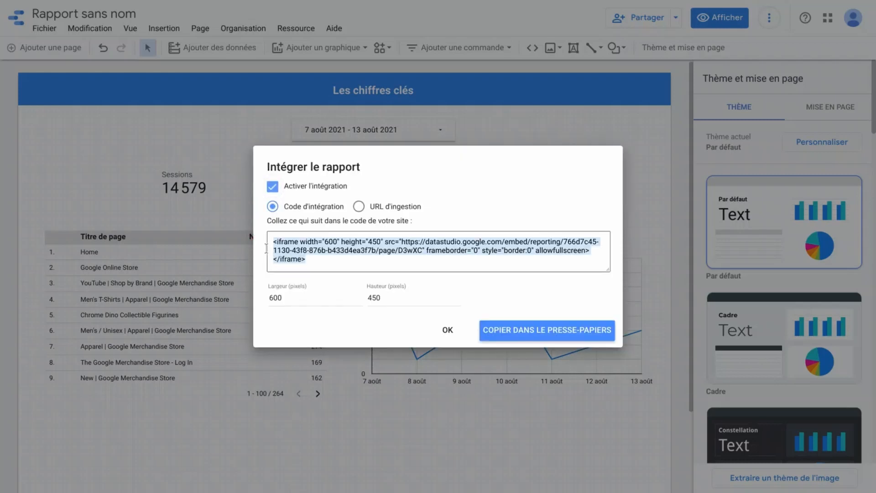
{"action": "left_click", "coordinate": [359, 207]}
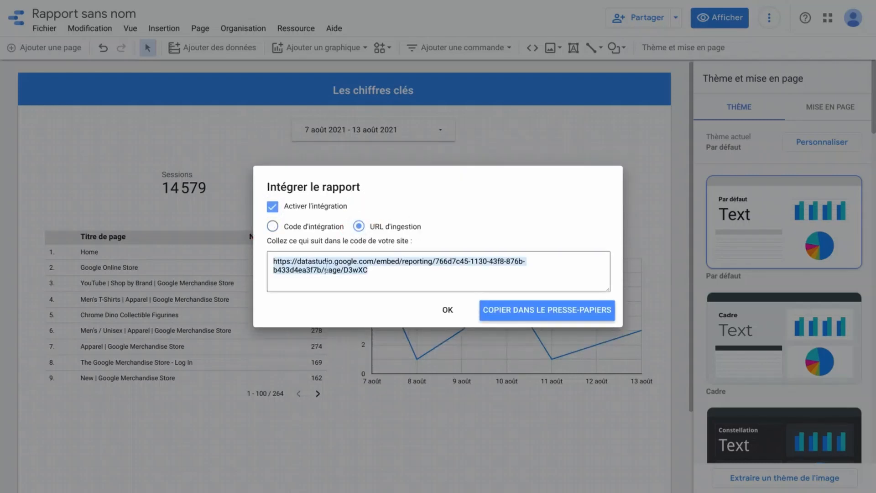
{"action": "left_click", "coordinate": [542, 311]}
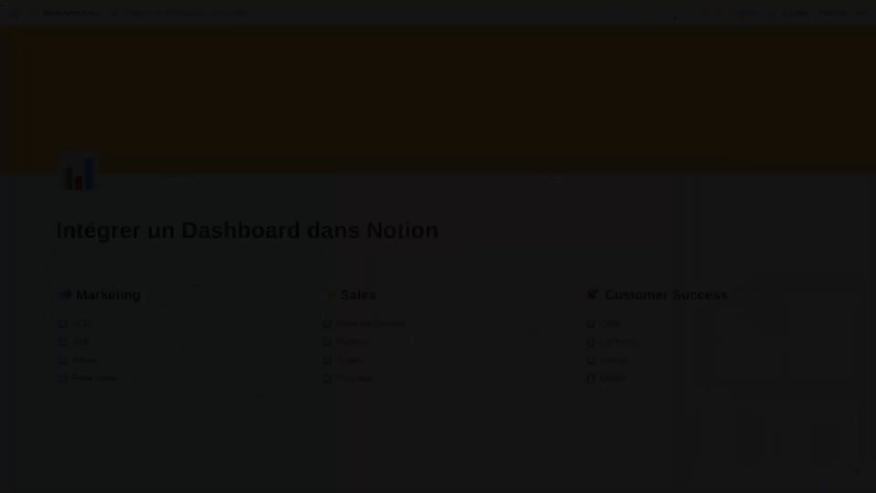
Step: Switch to the Notion page "Intégrer un Dashboard dans Notion" and embed the copied report link in a block directly under the title
{"action": "key", "text": "Return"}
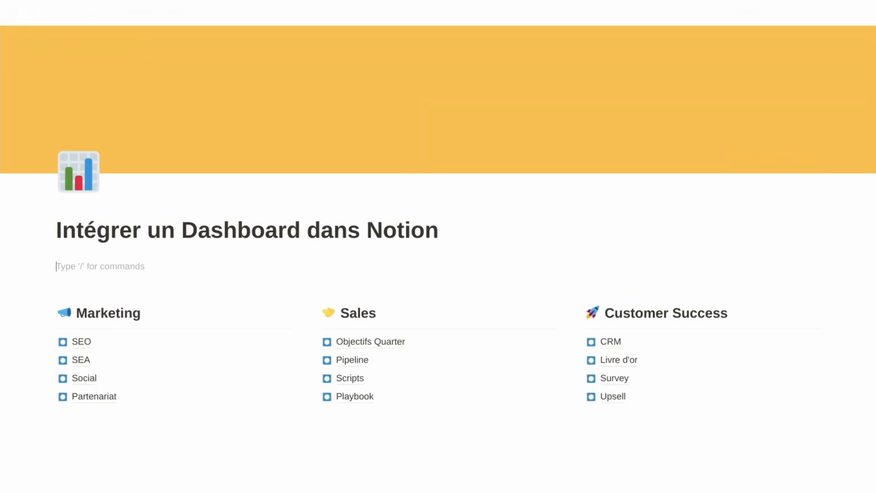
{"action": "type", "text": "/em"}
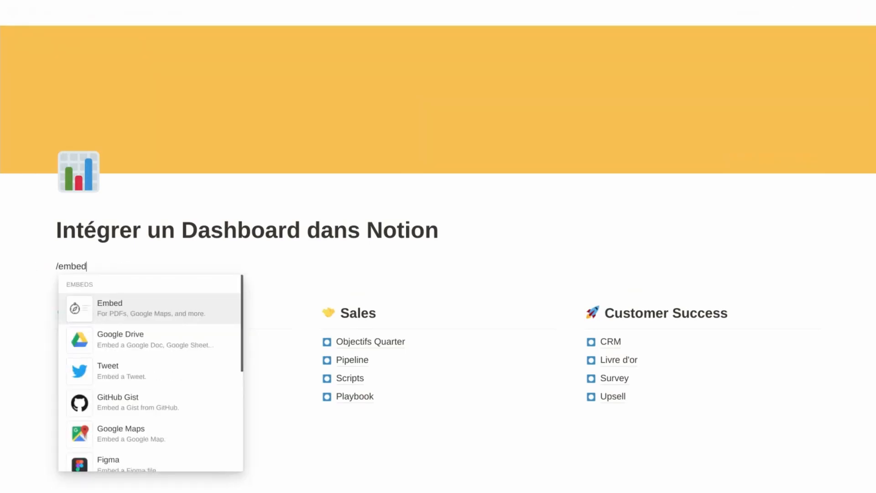
{"action": "type", "text": "bed"}
{"action": "key", "text": "Return"}
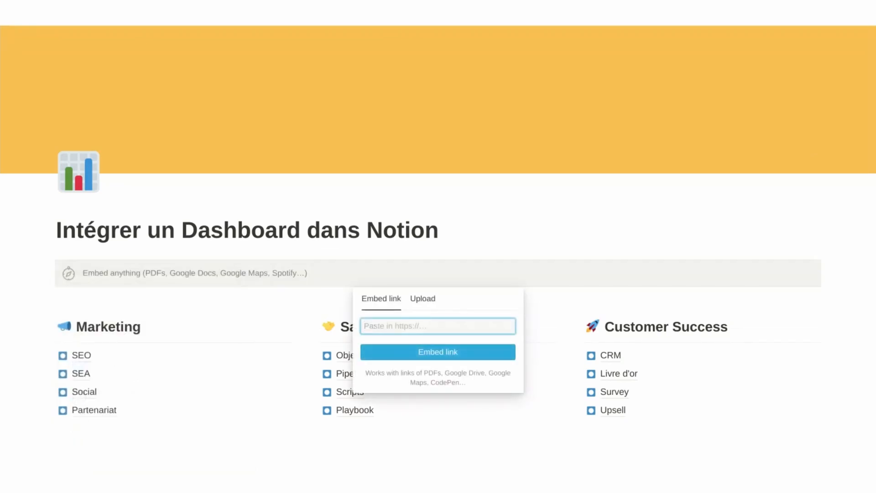
{"action": "key", "text": "ctrl+v"}
{"action": "left_click", "coordinate": [388, 356]}
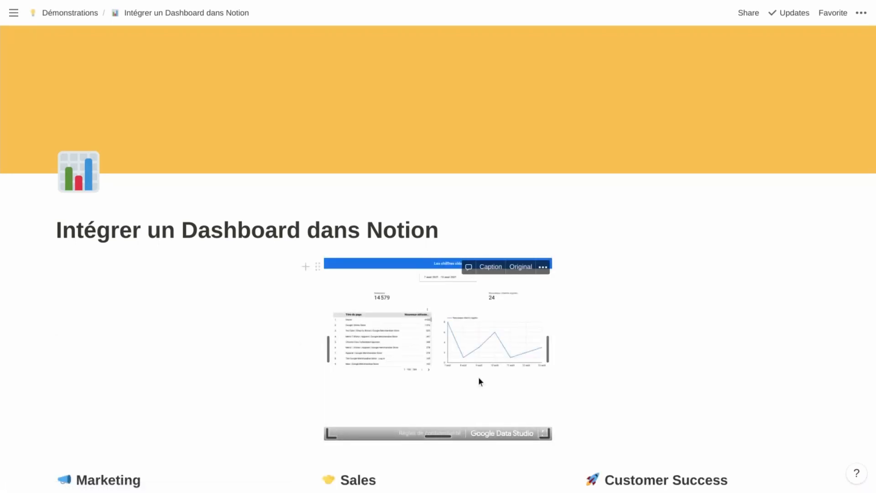
Step: Resize the embedded dashboard to the full page width and make it tall enough for the whole table and time series
{"action": "left_click_drag", "start_coordinate": [546, 350], "coordinate": [842, 350]}
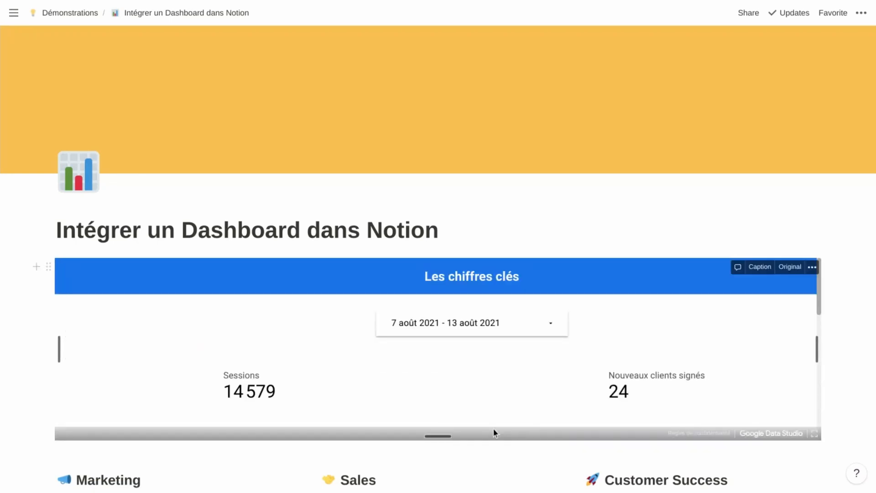
{"action": "left_click_drag", "start_coordinate": [438, 435], "coordinate": [436, 365]}
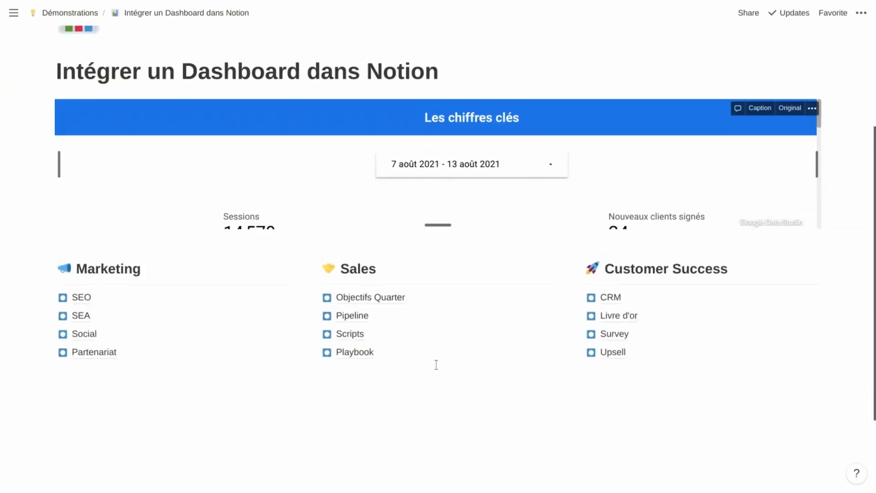
{"action": "left_click_drag", "start_coordinate": [449, 227], "coordinate": [453, 436]}
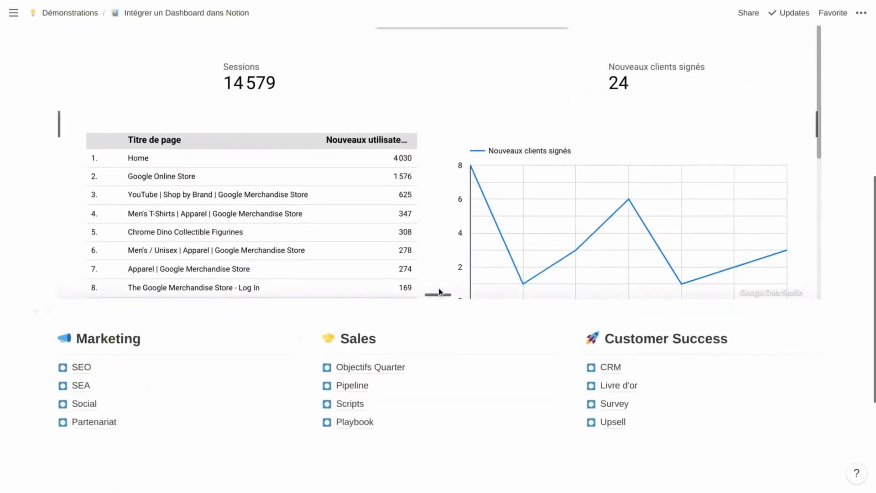
{"action": "left_click_drag", "start_coordinate": [434, 296], "coordinate": [430, 403]}
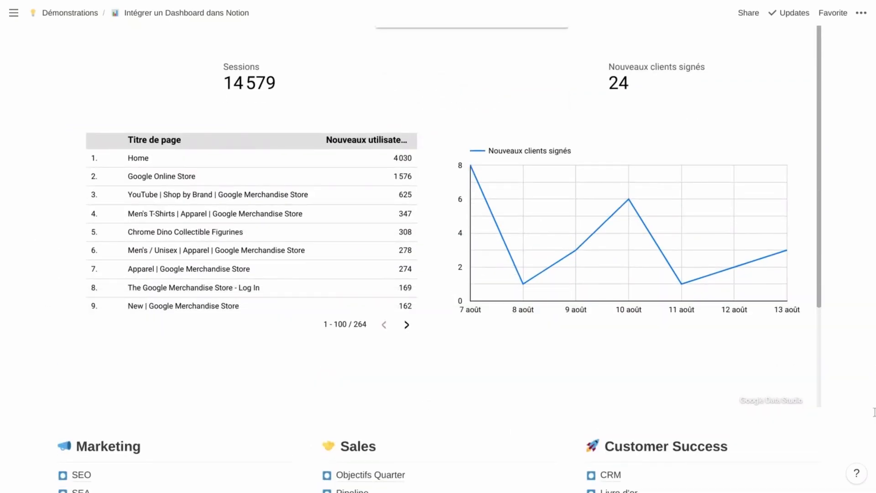
Step: Set the embedded dashboard's date range to 10–11 August 2021 and look over its scorecards, table and chart
{"action": "scroll", "coordinate": [863, 412], "scroll_direction": "up", "scroll_amount": 5}
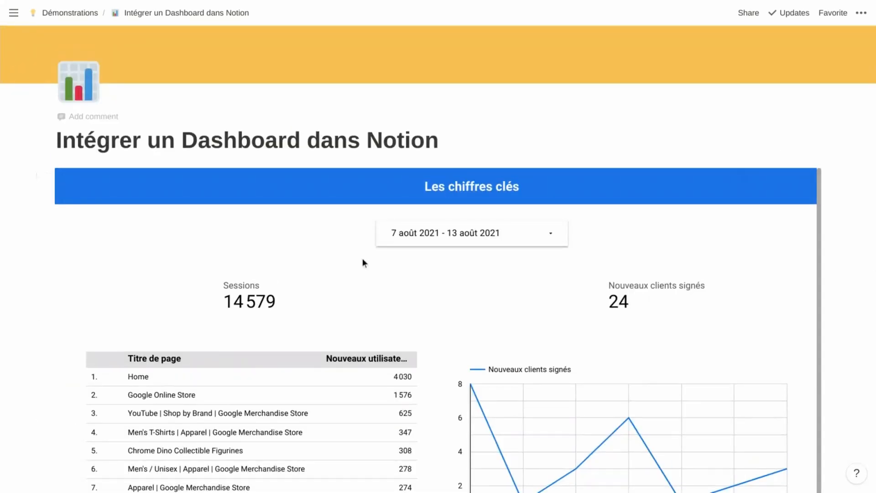
{"action": "scroll", "coordinate": [522, 318], "scroll_direction": "down", "scroll_amount": 1}
{"action": "left_click", "coordinate": [471, 224]}
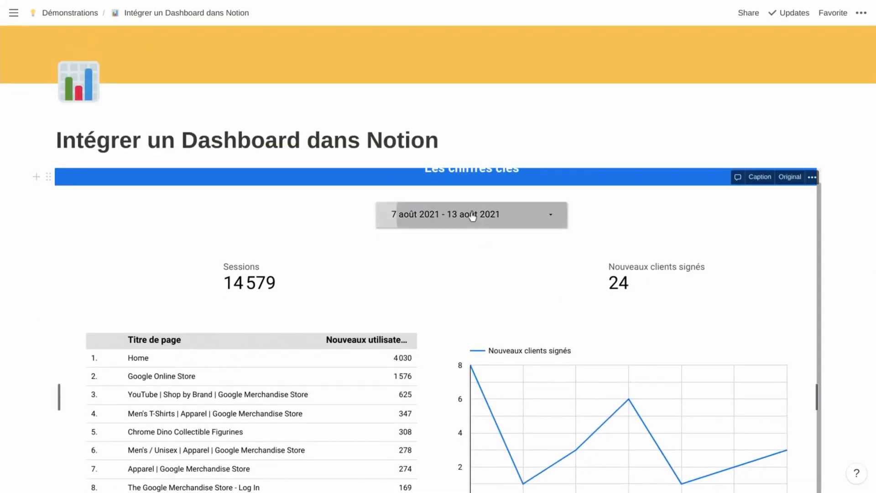
{"action": "left_click", "coordinate": [452, 291]}
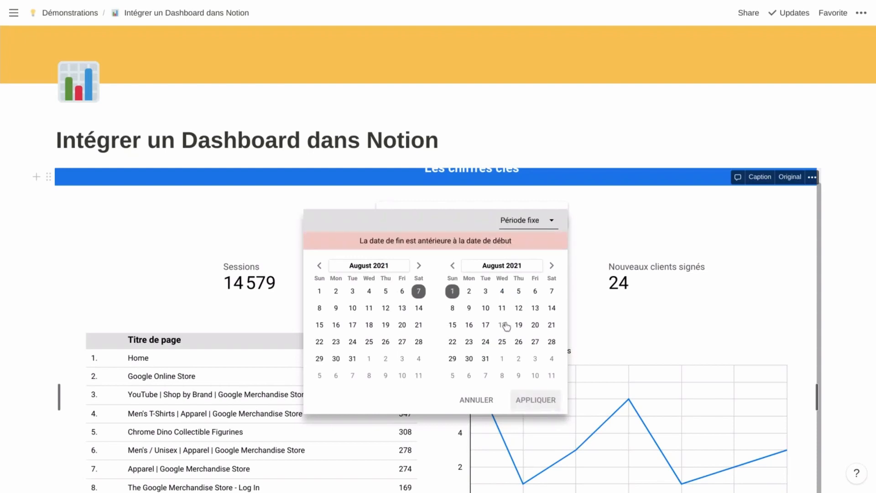
{"action": "left_click", "coordinate": [502, 308]}
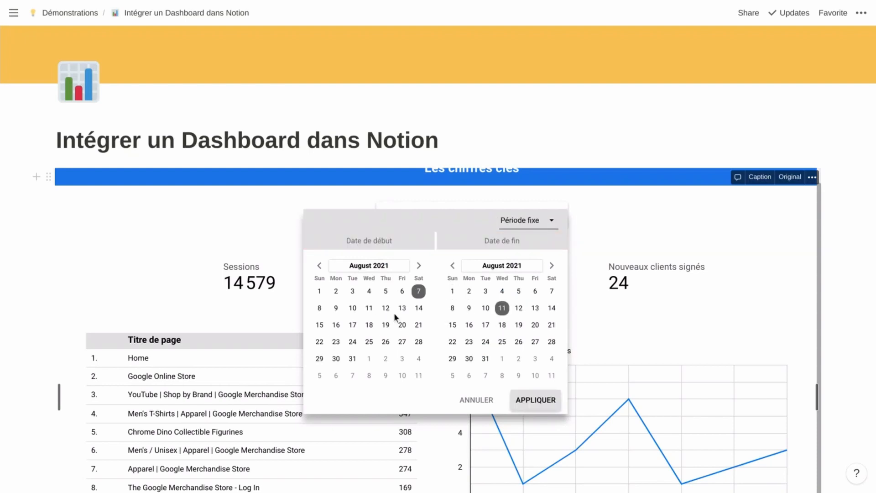
{"action": "left_click", "coordinate": [350, 309]}
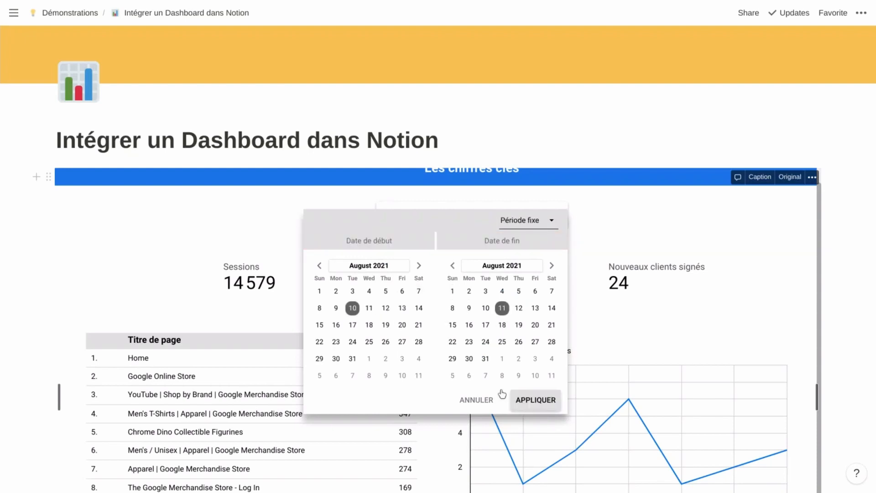
{"action": "left_click", "coordinate": [523, 399]}
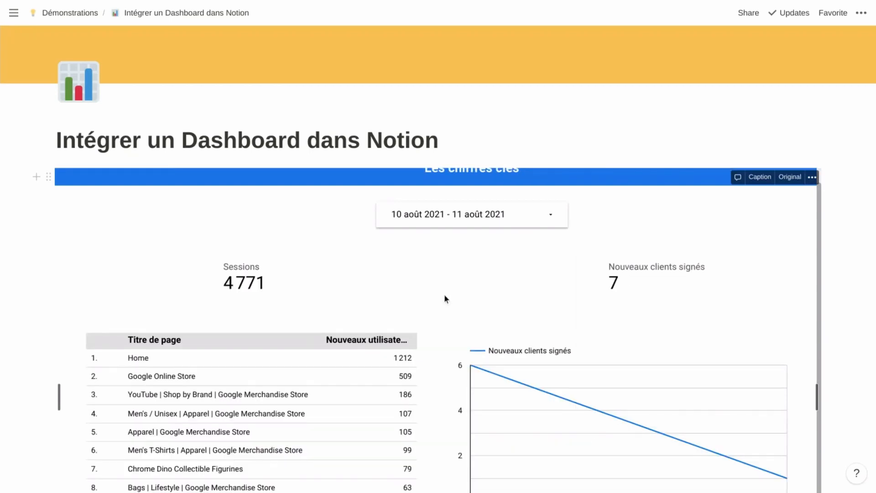
{"action": "scroll", "coordinate": [444, 299], "scroll_direction": "down", "scroll_amount": 1}
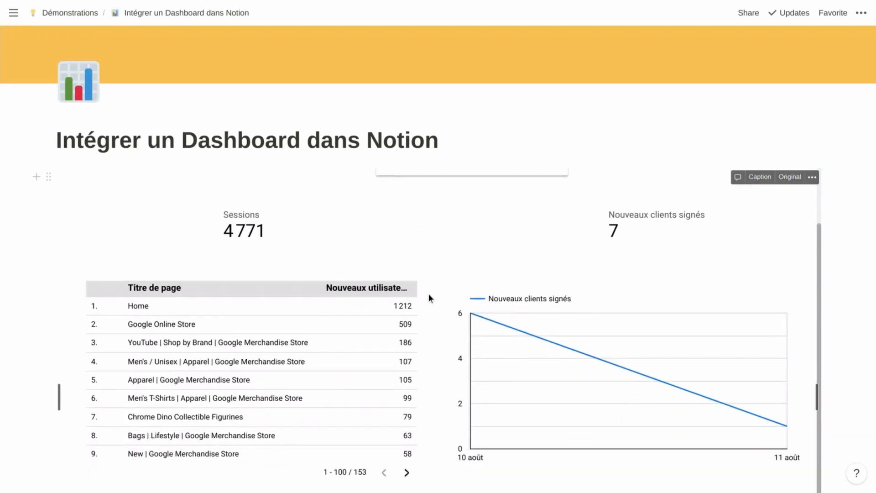
{"action": "scroll", "coordinate": [428, 294], "scroll_direction": "up", "scroll_amount": 2}
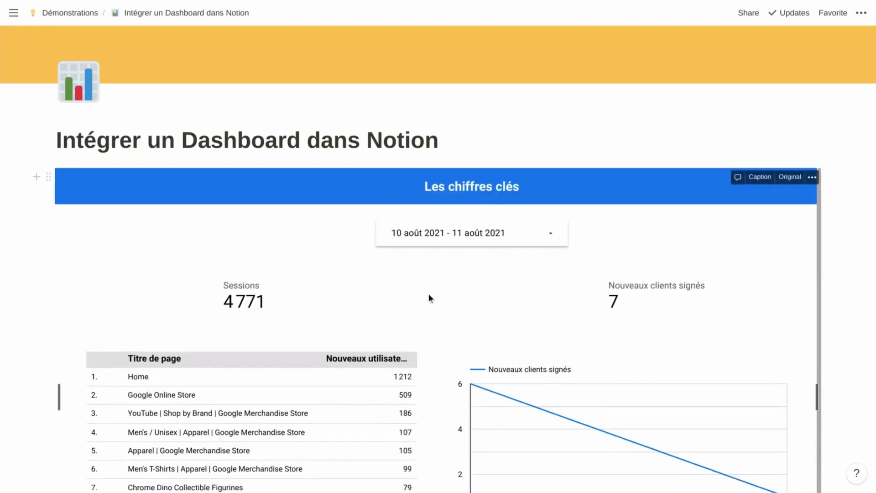